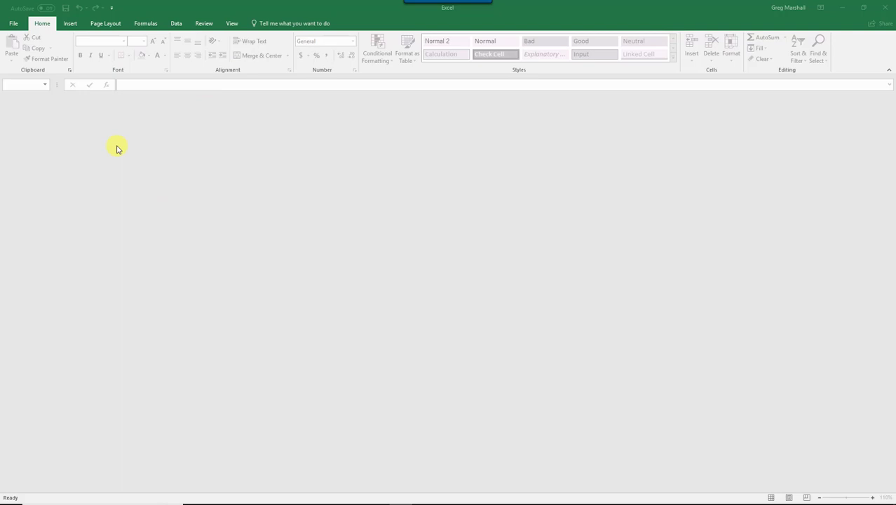
Step: Open the recent workbook Scoring Workbook v5demo.xlsm and enable its macro content
click(12, 24)
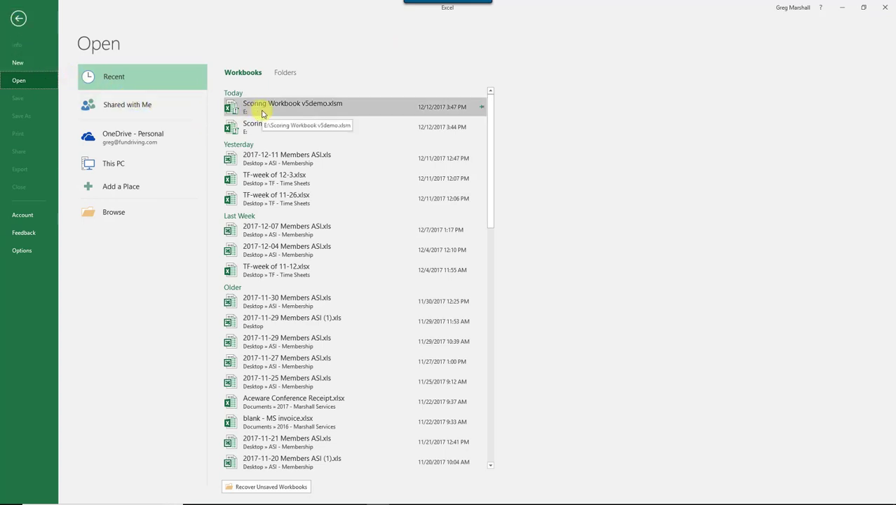
click(263, 113)
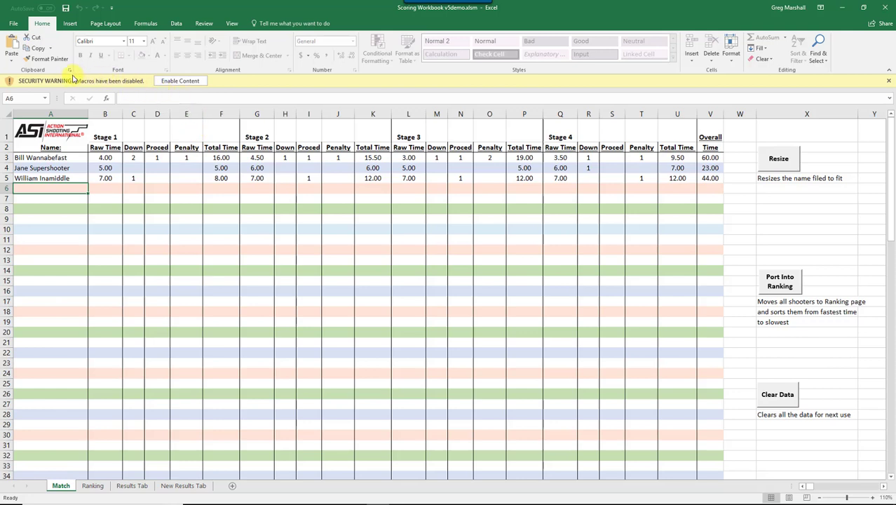
click(177, 82)
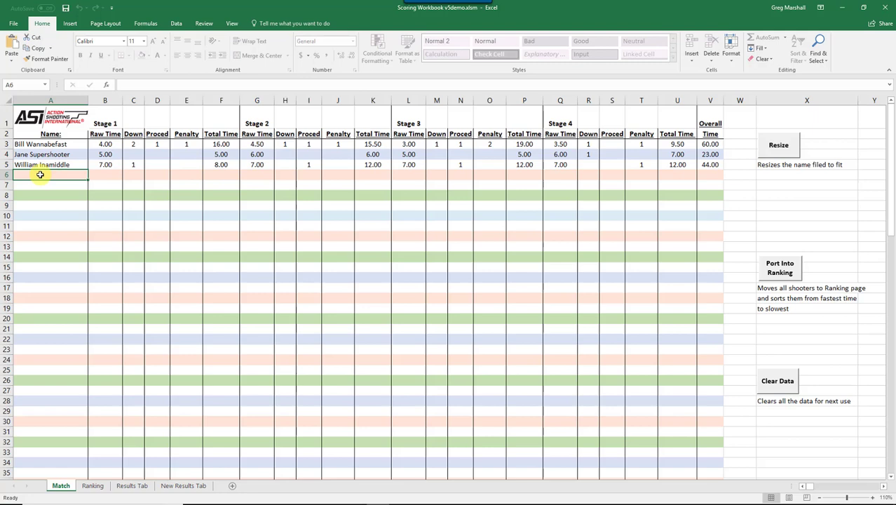
Step: Enter "Name that is really long for this cell" as the shooter name in cell A6 of the Match sheet
text(Name th)
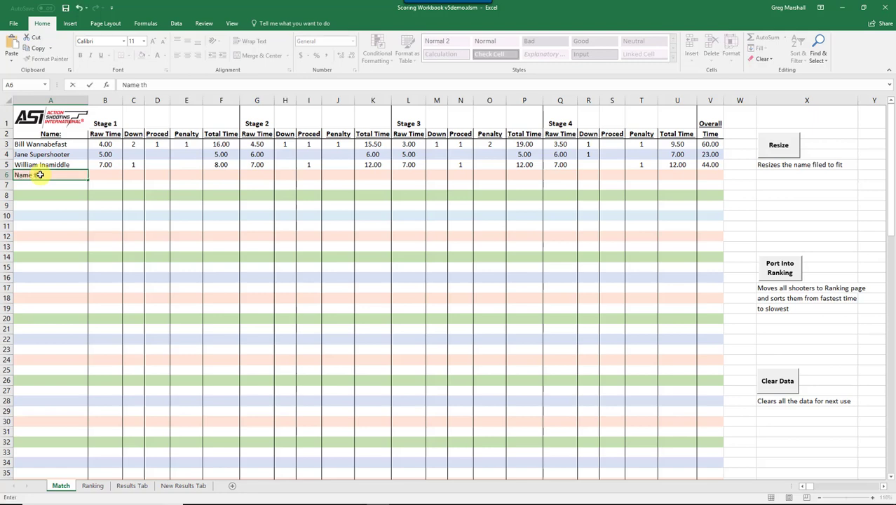
text(at is really long for)
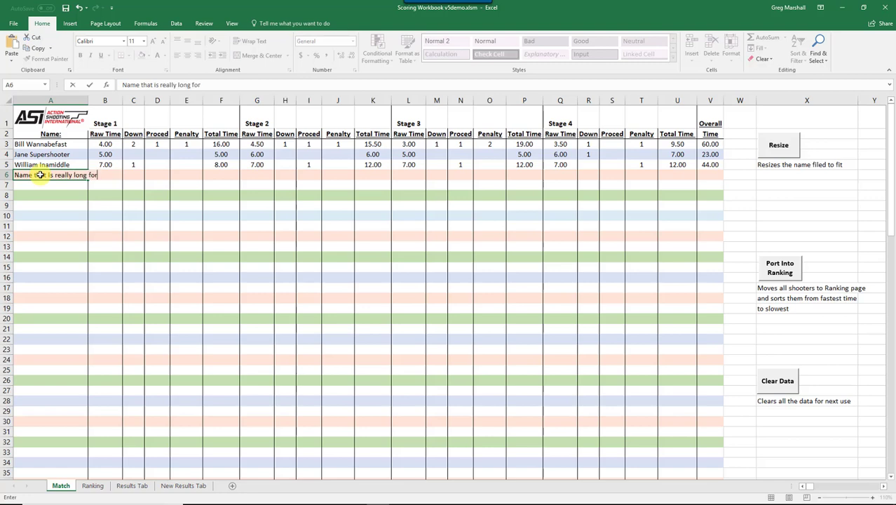
text( this cell)
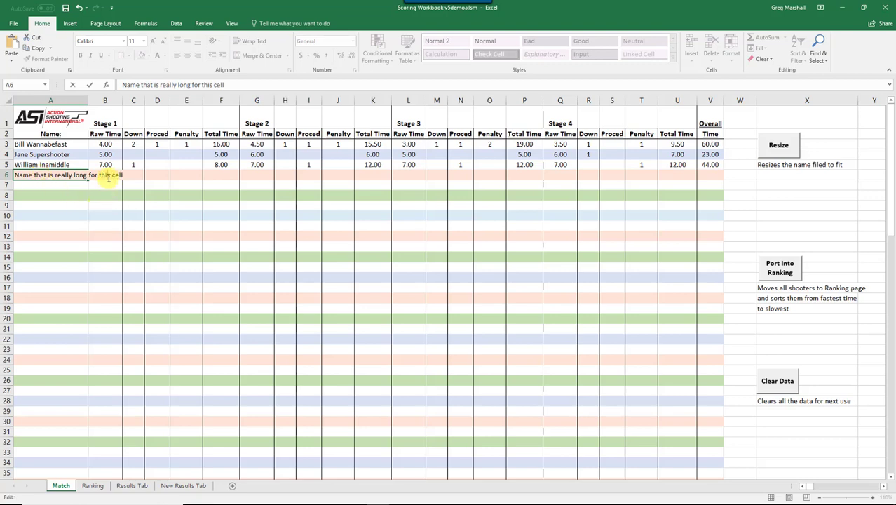
double_click(110, 176)
click(103, 201)
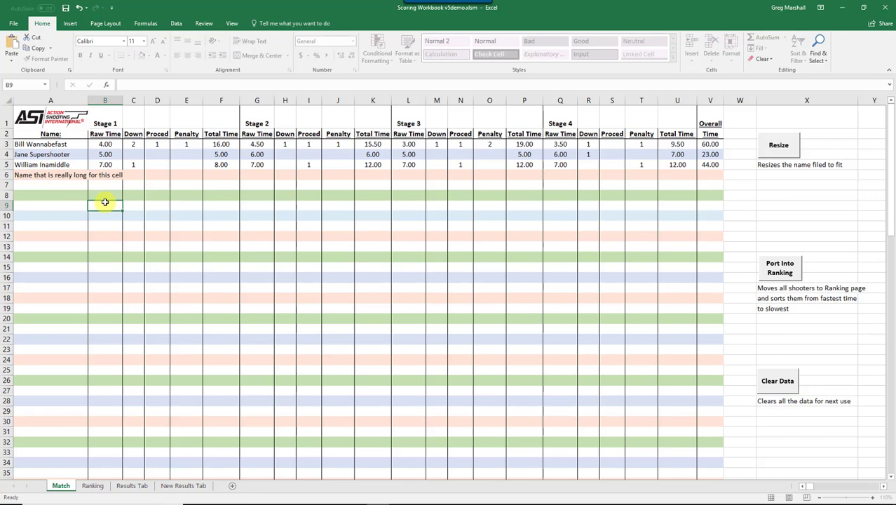
Step: Enter the row 6 shooter's scores: Stage 1 as 5.00, 2, 1, 4; Stage 2 raw time 4.70; Stage 3 as 6.00, 1, 3
click(94, 174)
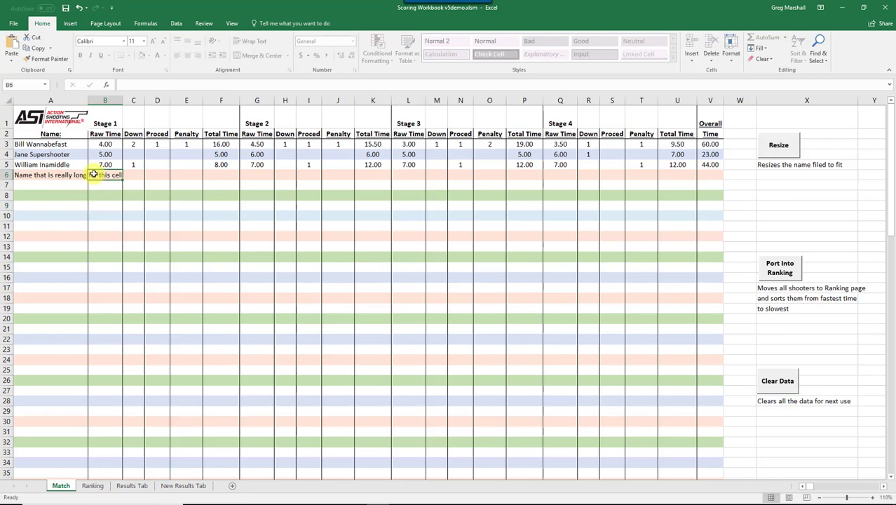
text(53.)
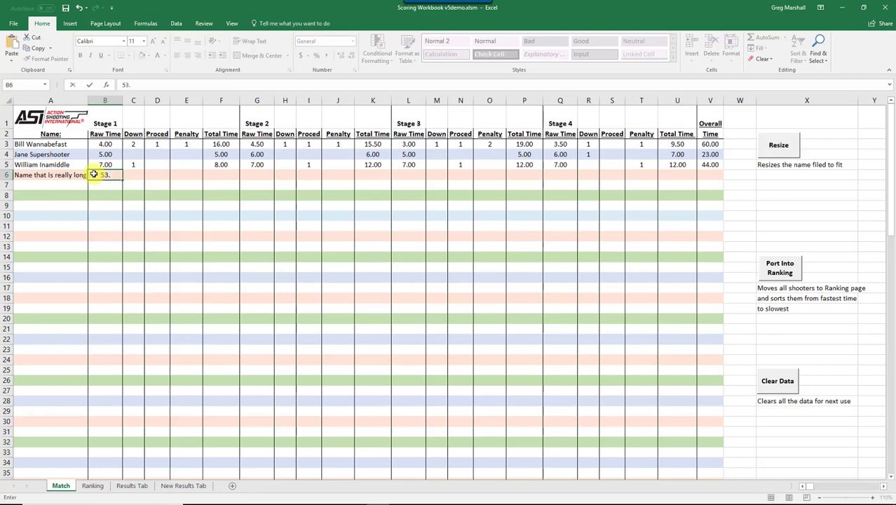
key(BackSpace)
key(BackSpace)
key(Tab)
text(2)
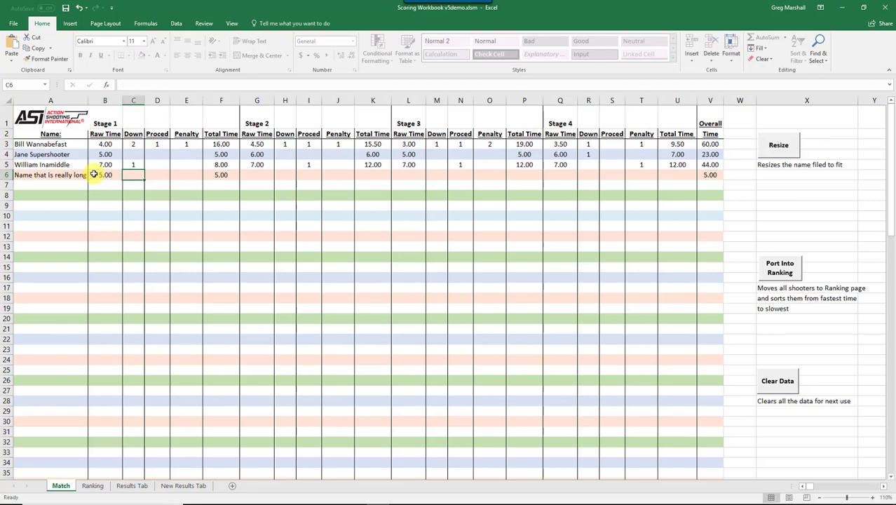
key(Tab)
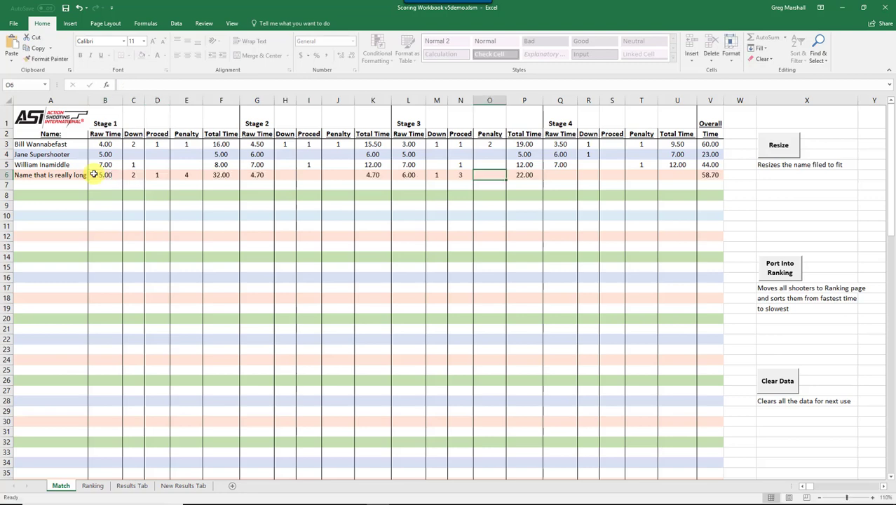
Step: Enter the row 6 shooter's Stage 4 scores: raw time 5.00, down 1 and penalty 1
key(Tab)
key(Tab)
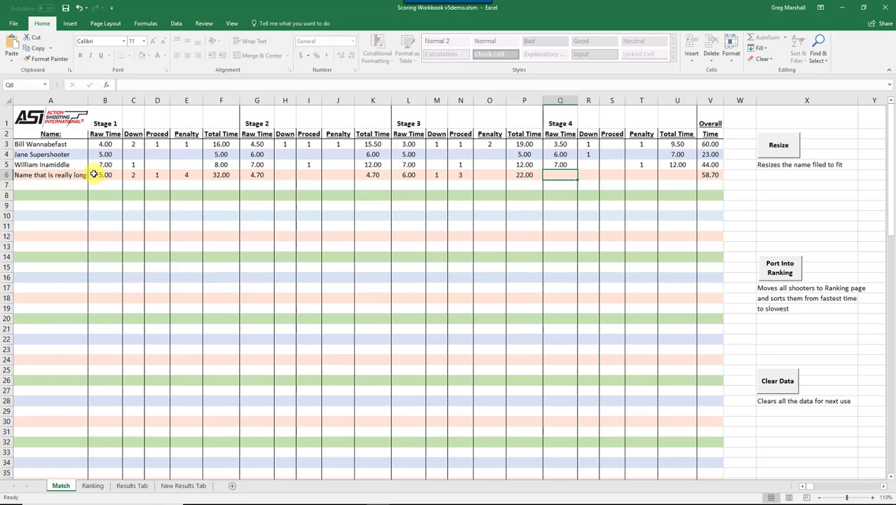
text(5.00)
key(Tab)
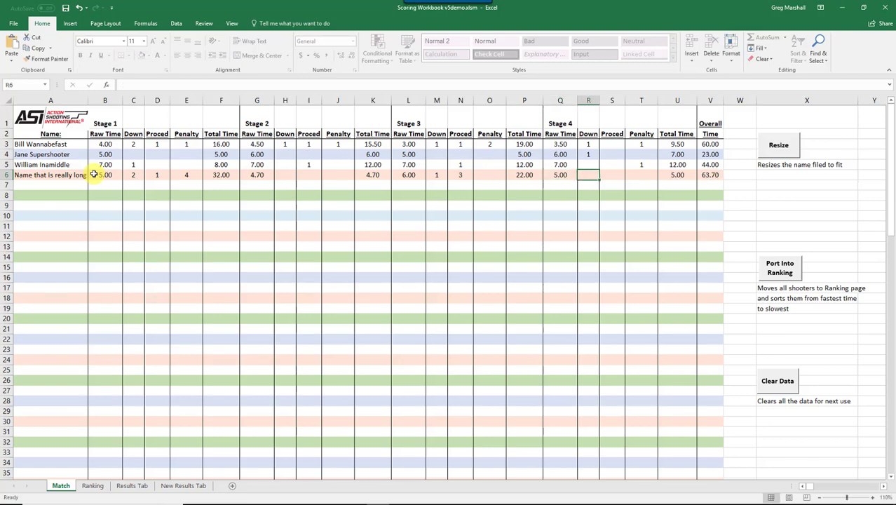
text(1)
key(Tab)
key(Tab)
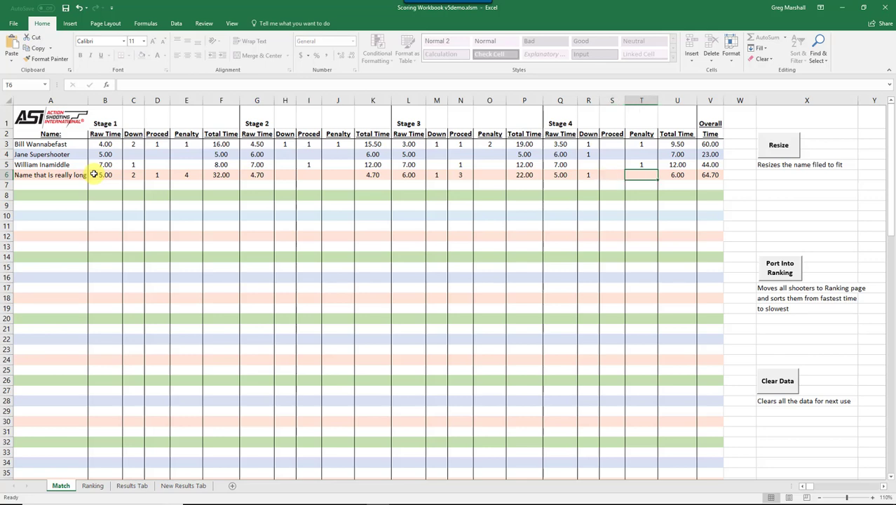
text(1)
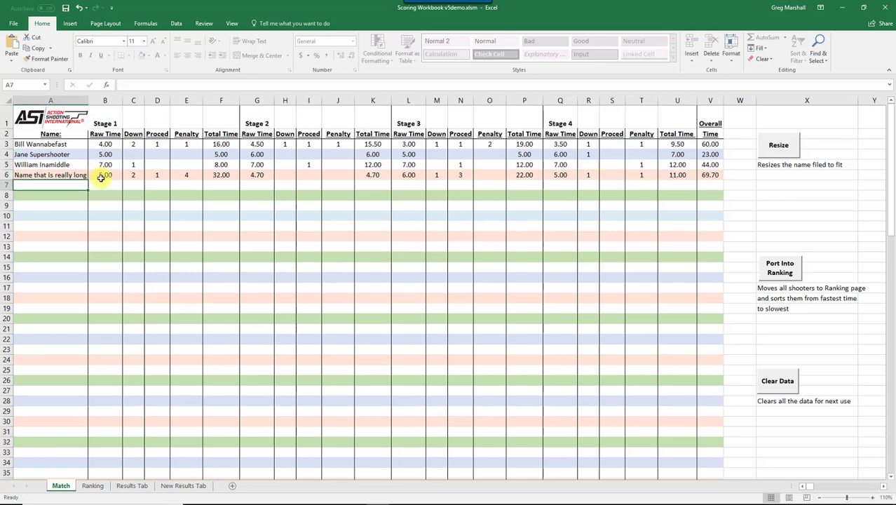
Step: Resize the name column to fit the long name in A6, and port all shooters into the Ranking sheet
click(71, 176)
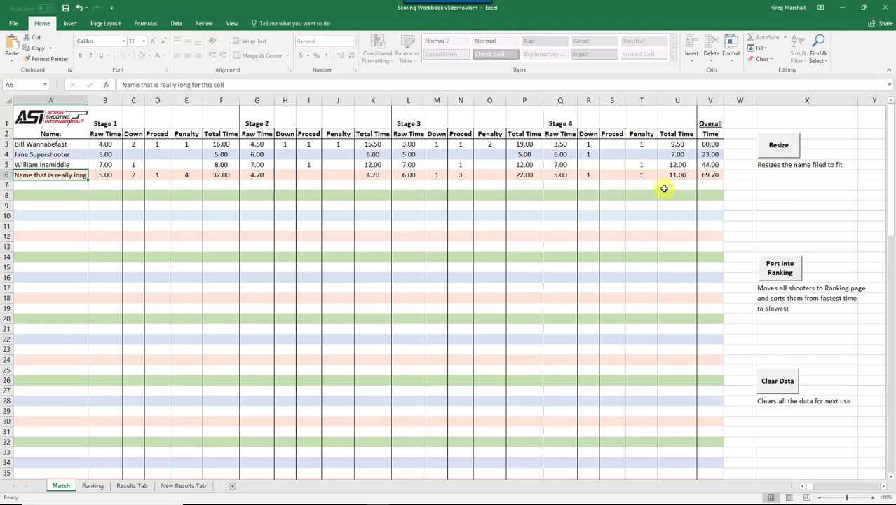
click(779, 147)
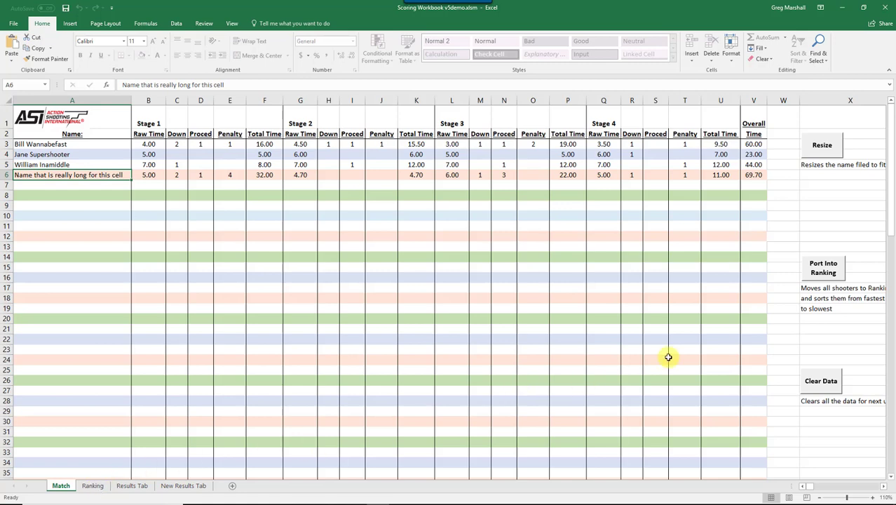
click(836, 277)
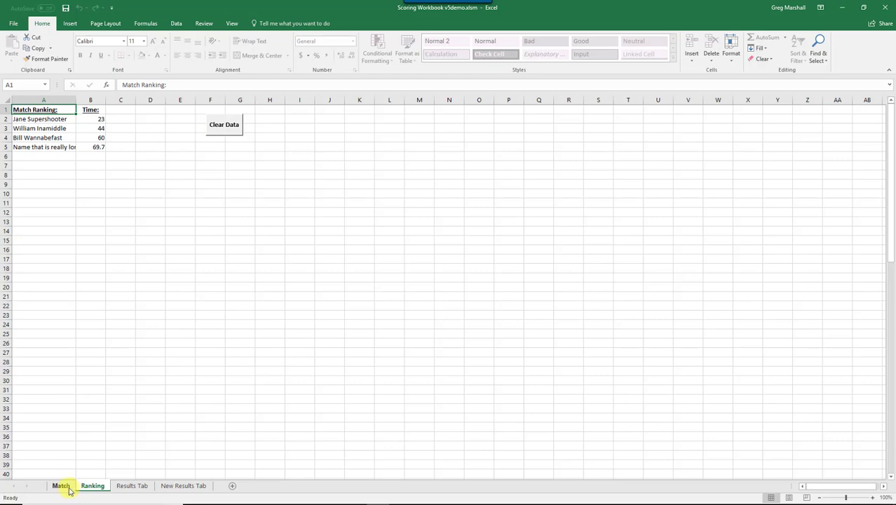
Step: Copy the Match sheet's headers and shooter rows, A1 to V6, into the Results Tab sheet starting at cell A1
click(61, 486)
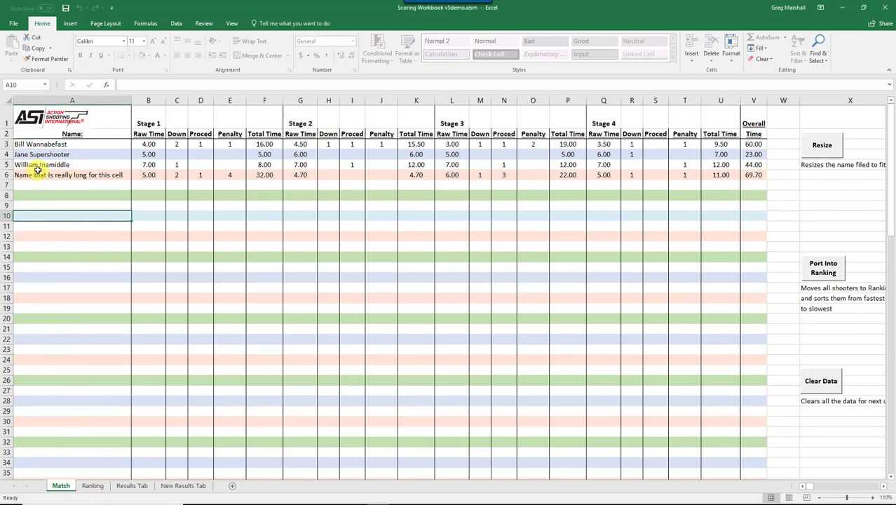
drag(33, 175, 748, 124)
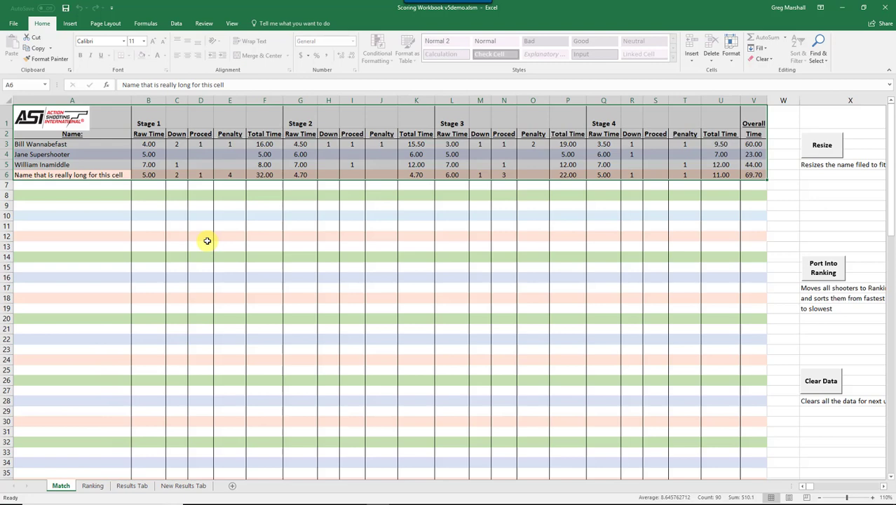
key(ctrl+c)
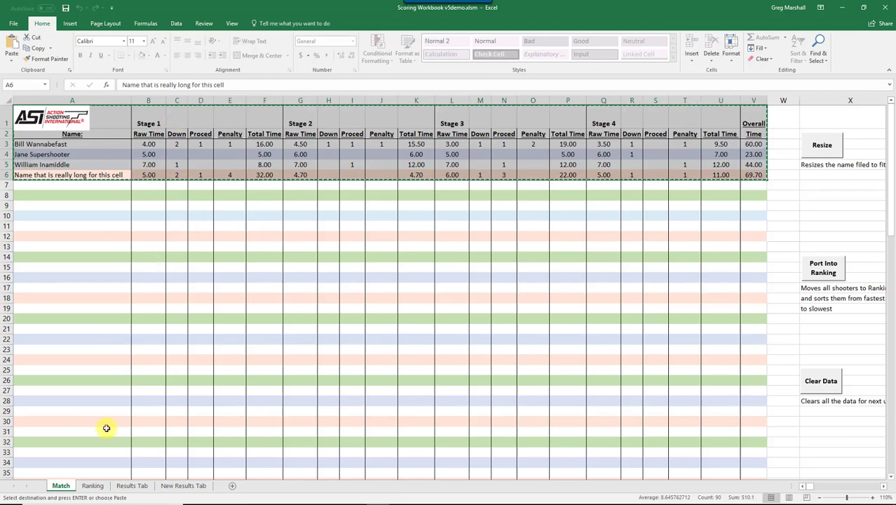
click(126, 485)
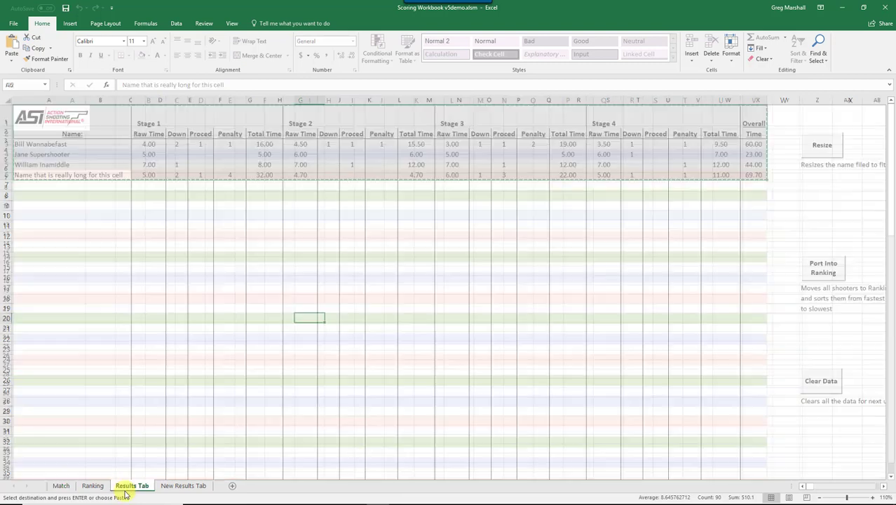
click(30, 117)
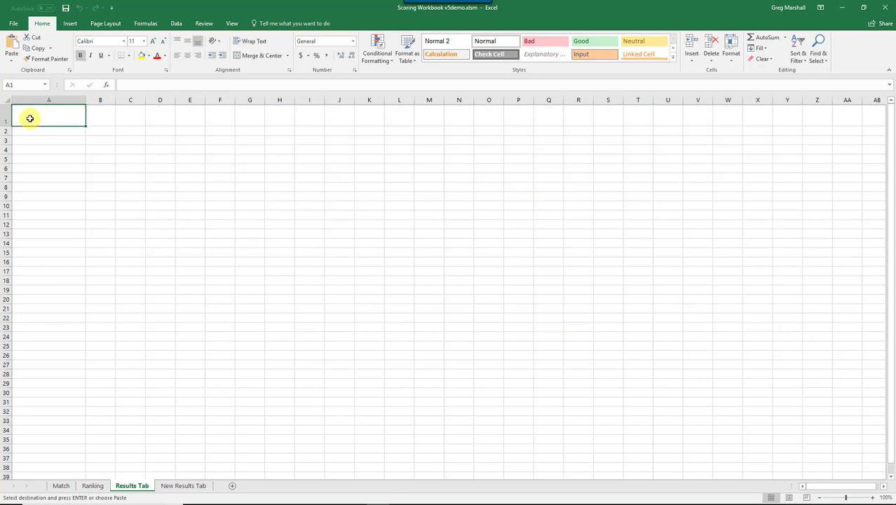
key(ctrl+v)
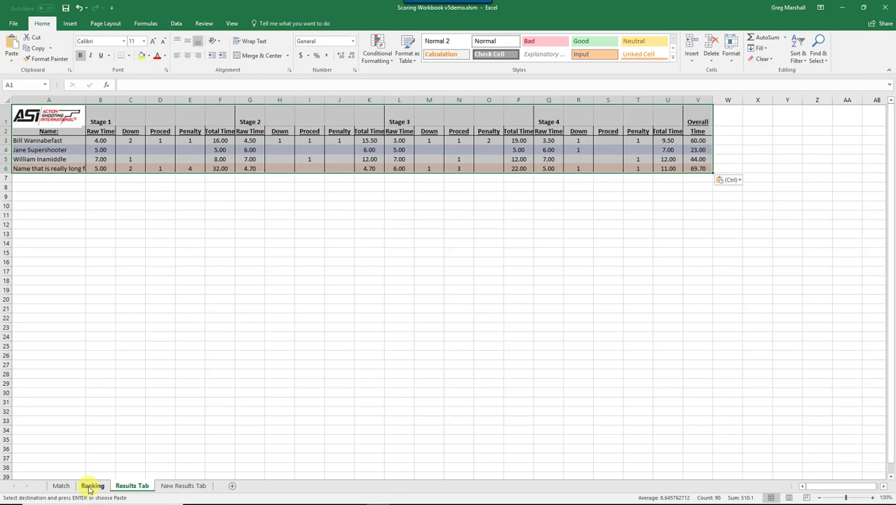
Step: Copy the match ranking and times, A1 to B5 of the Ranking sheet, into the Results Tab sheet at cell A8
click(92, 486)
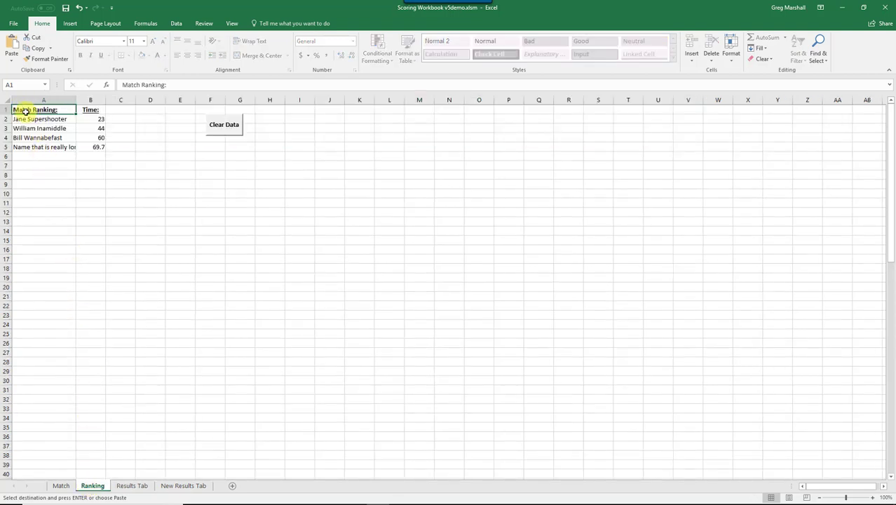
drag(25, 110, 96, 146)
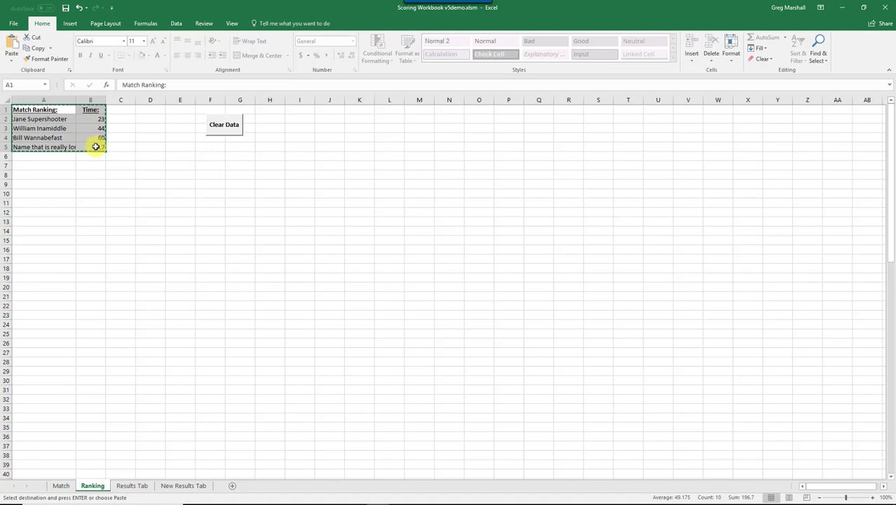
click(119, 486)
click(27, 190)
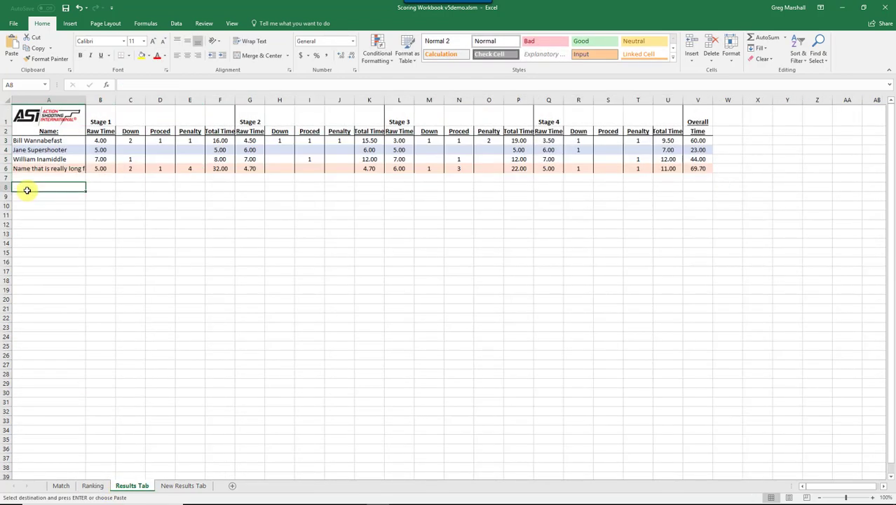
key(ctrl+v)
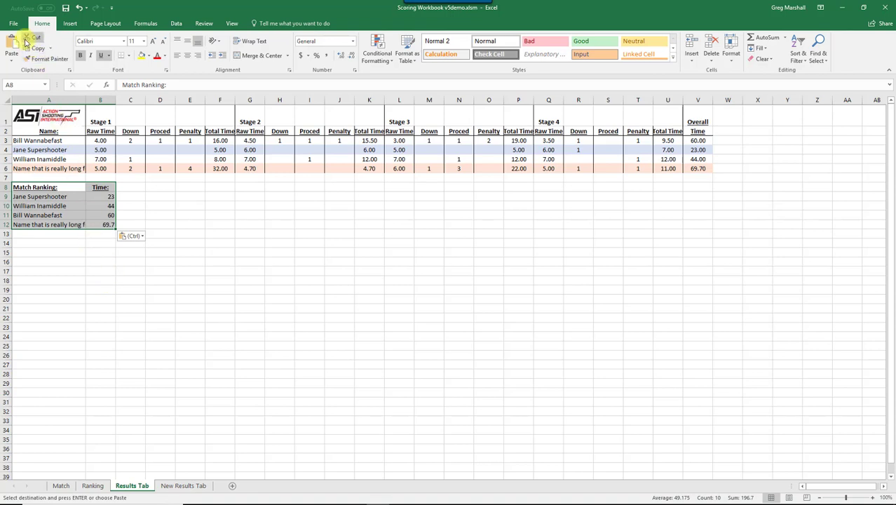
Step: Set up the Results Tab sheet's printout with the Microsoft Print to PDF printer and landscape orientation
click(13, 24)
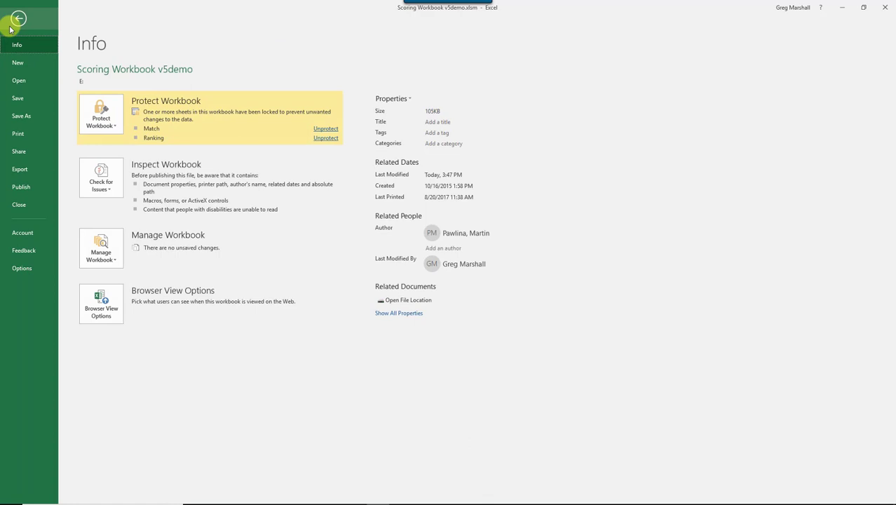
click(19, 135)
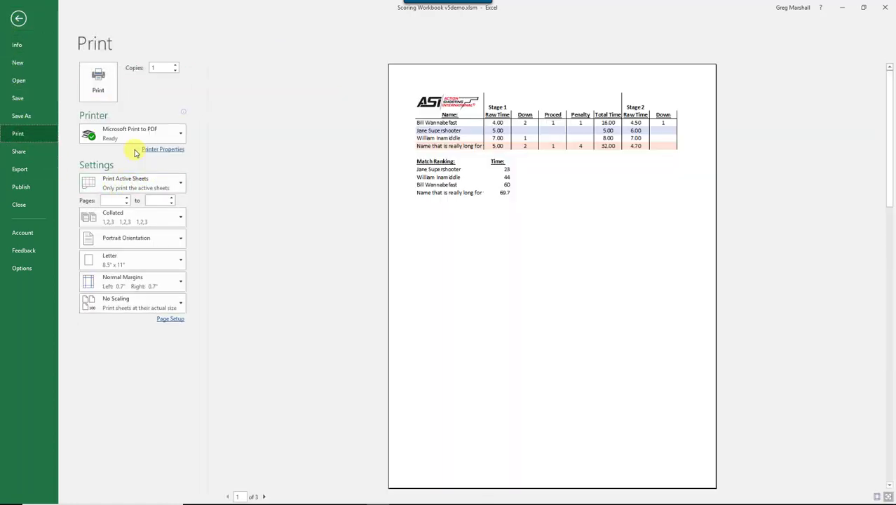
click(121, 139)
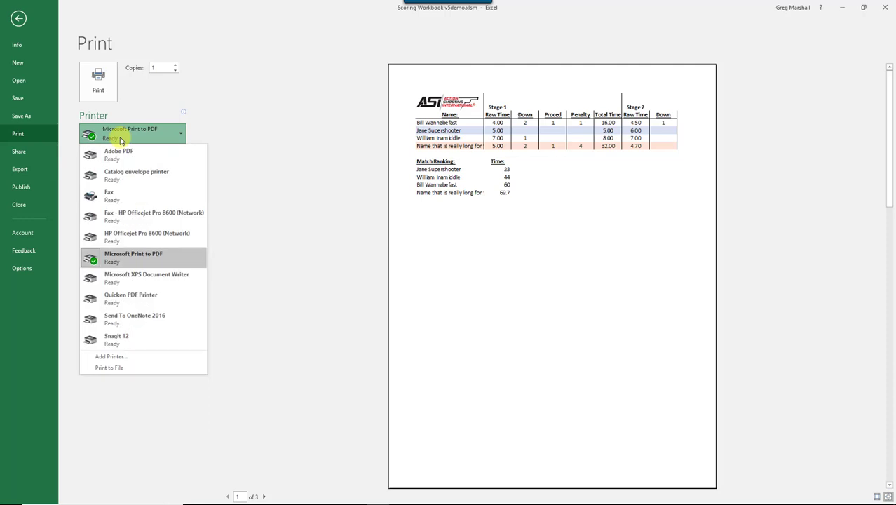
click(129, 261)
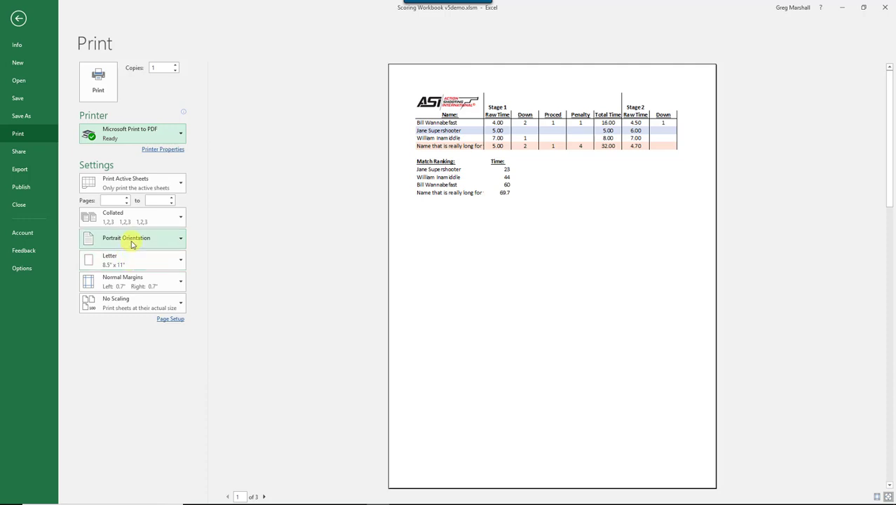
click(129, 237)
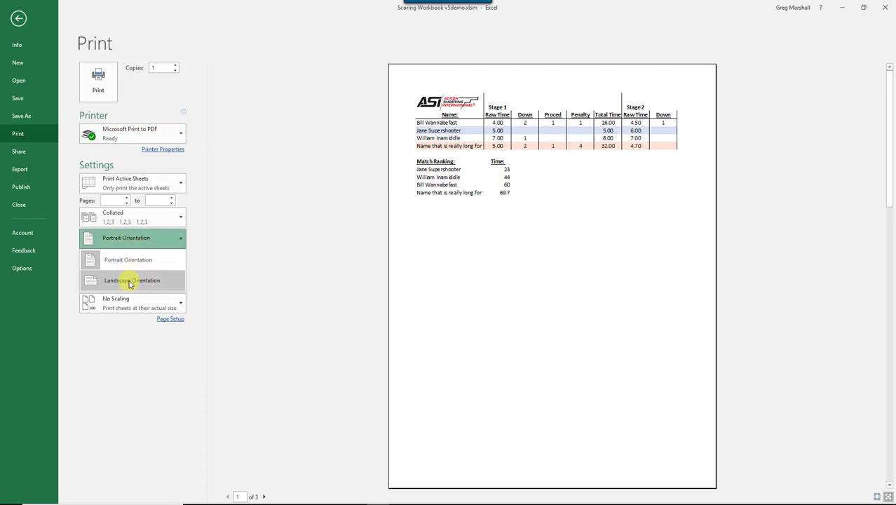
click(130, 280)
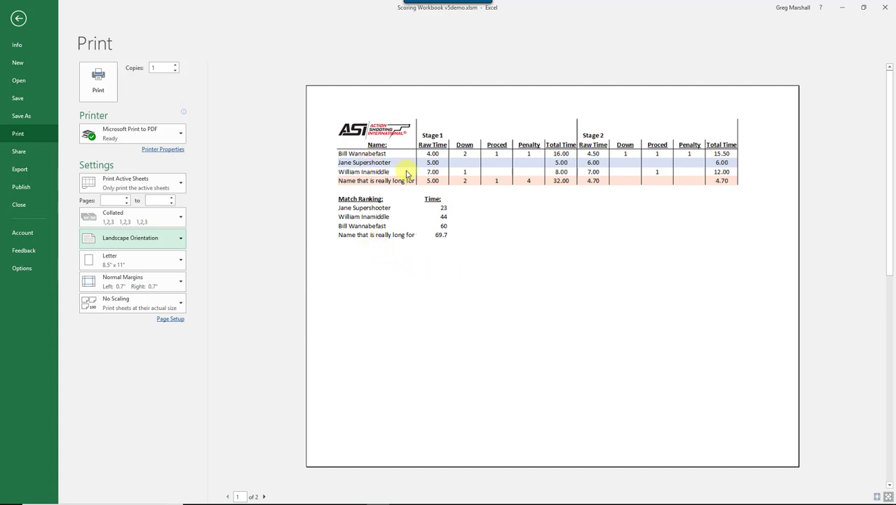
Step: Print the Results Tab sheet to a PDF on the USB drive, replacing the existing file SJWF 12_9_17.pdf
click(107, 88)
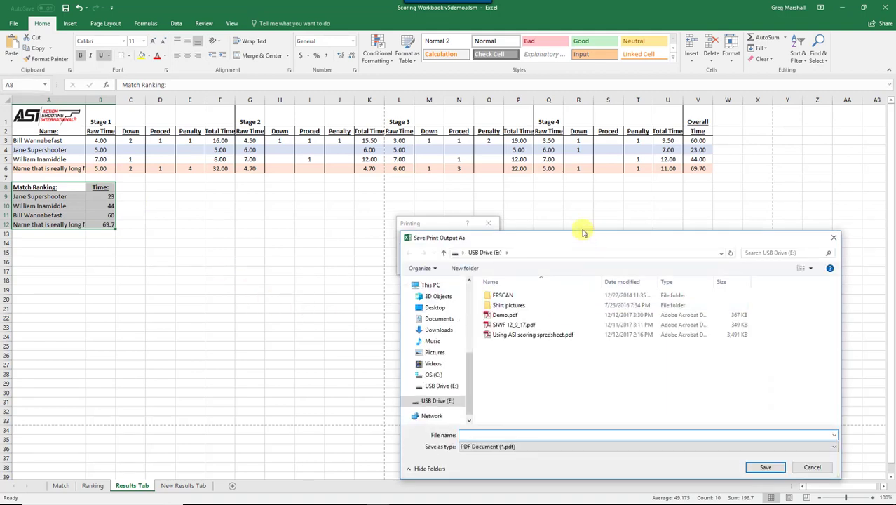
drag(583, 232, 573, 220)
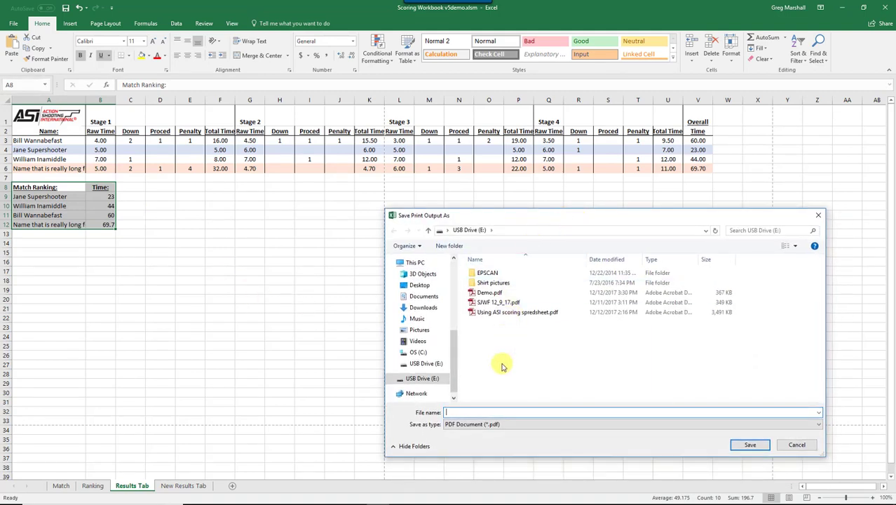
click(499, 303)
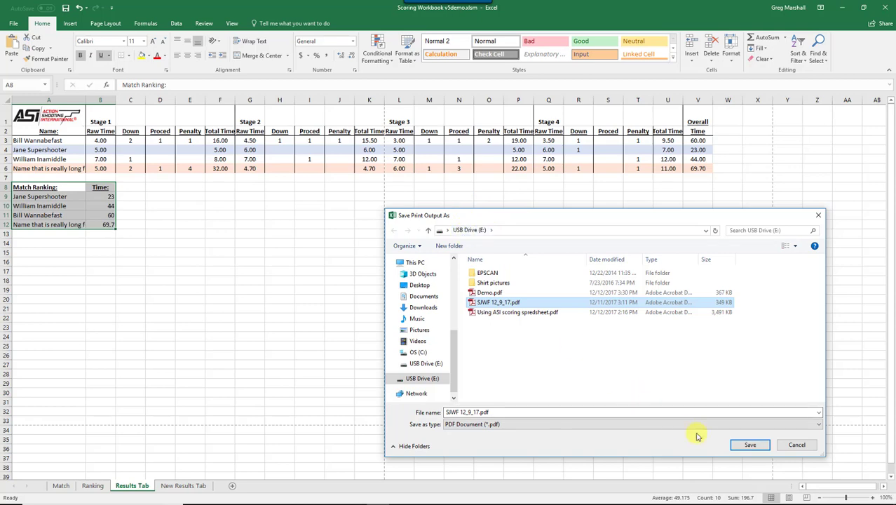
click(743, 446)
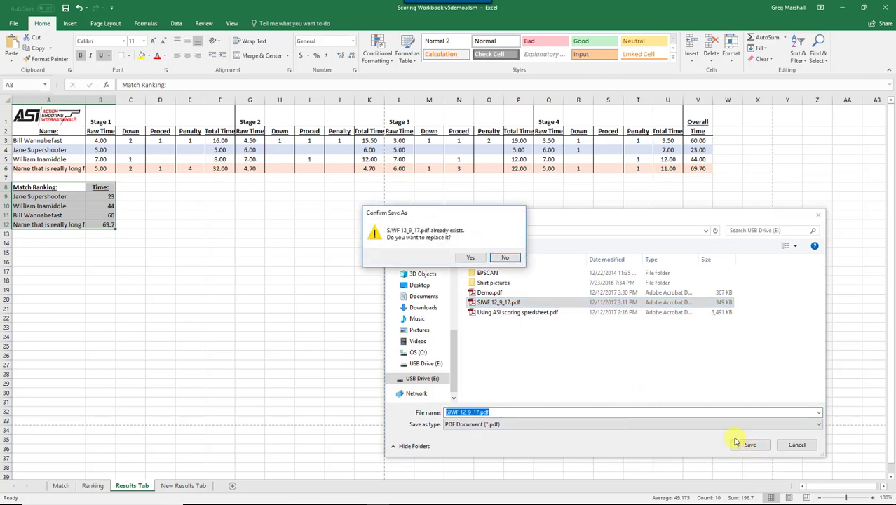
click(477, 259)
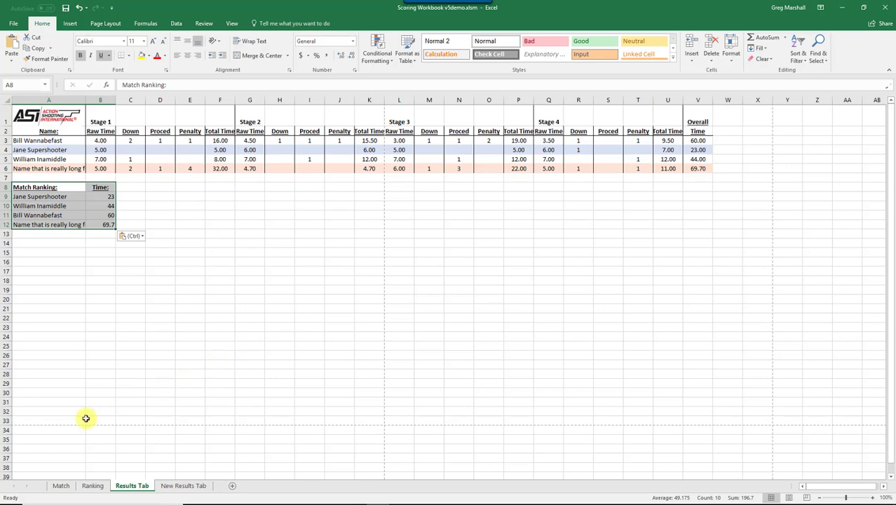
Step: Clear all shooter data from the Match sheet and confirm the removal
click(62, 486)
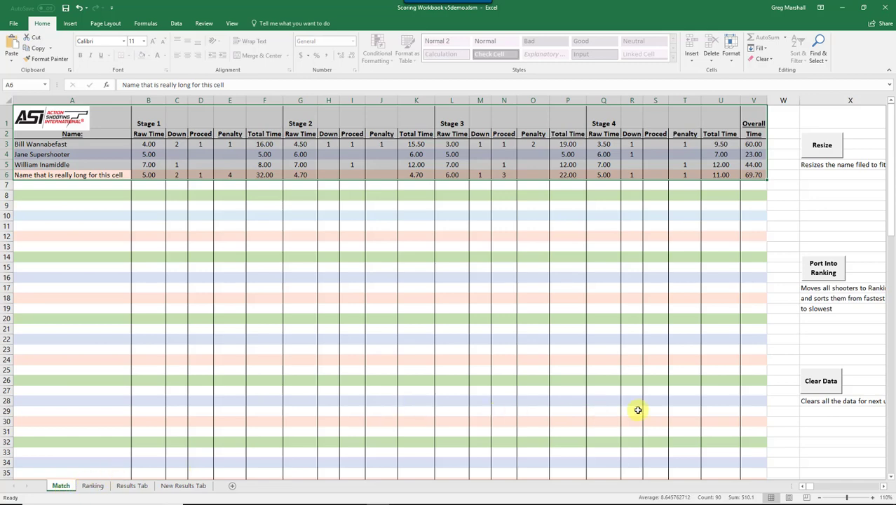
click(815, 393)
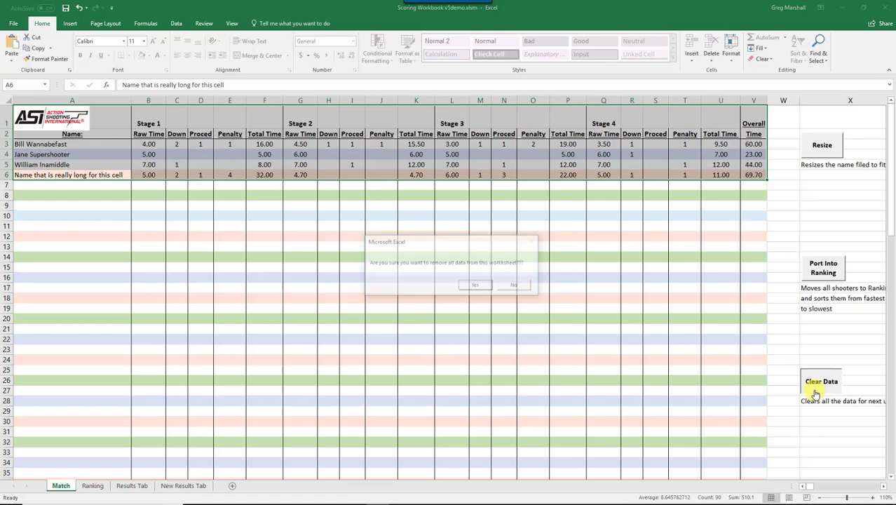
click(478, 286)
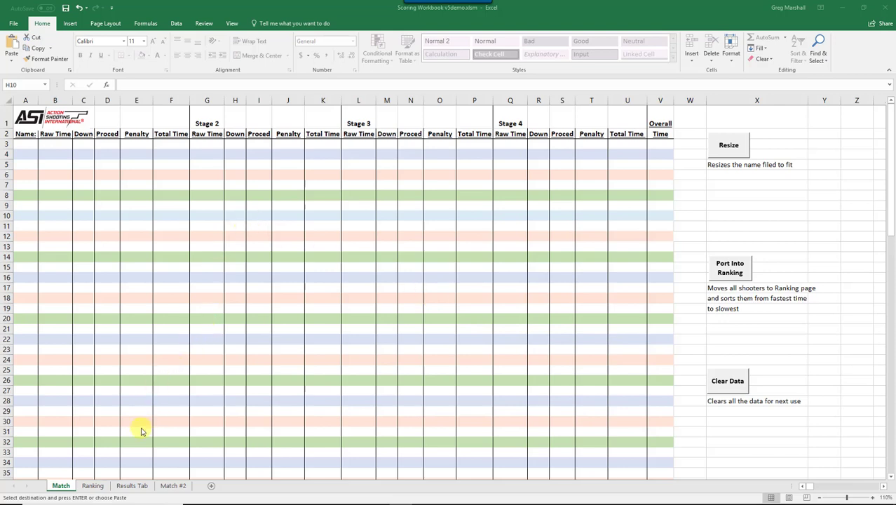
Step: Clear all data from the Ranking sheet and confirm the removal
click(101, 487)
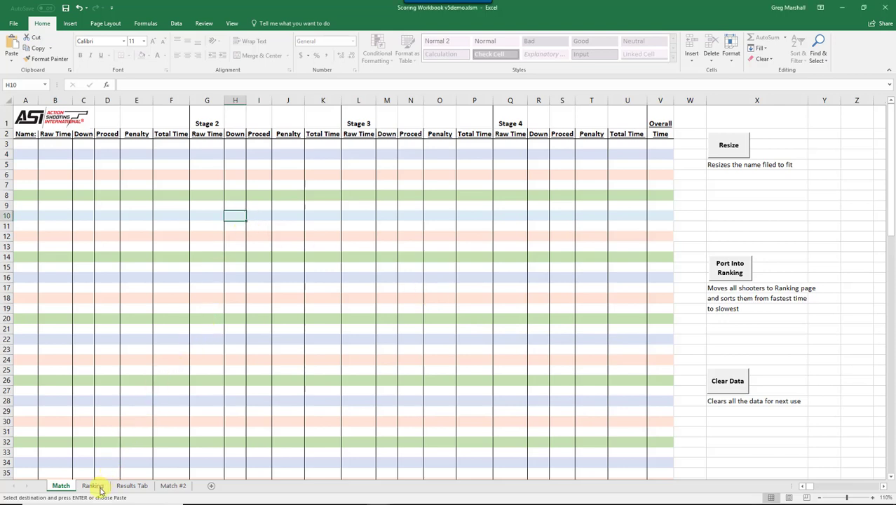
click(98, 488)
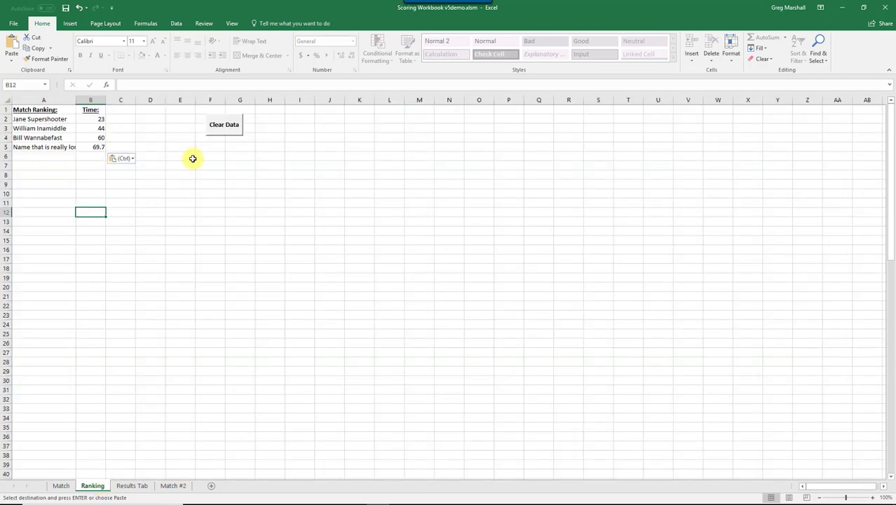
click(224, 133)
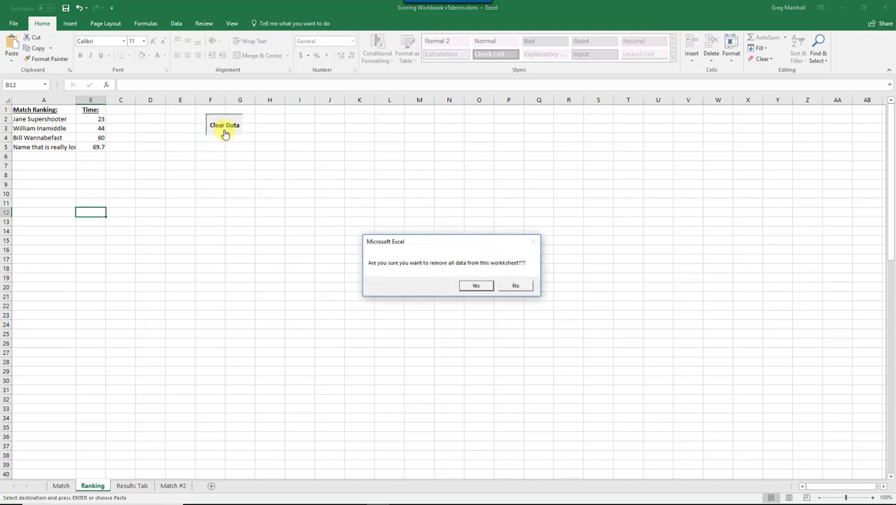
click(476, 287)
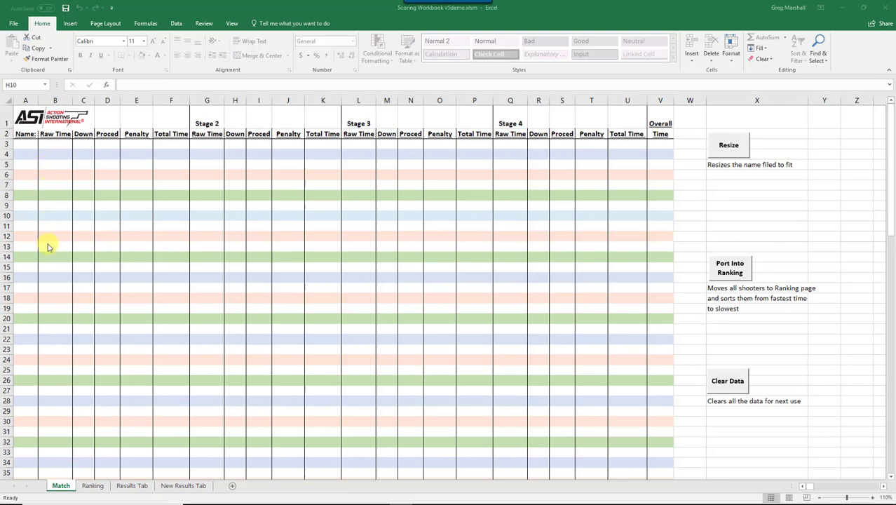
Step: Rename the New Results Tab sheet to "Match #2"
right_click(178, 489)
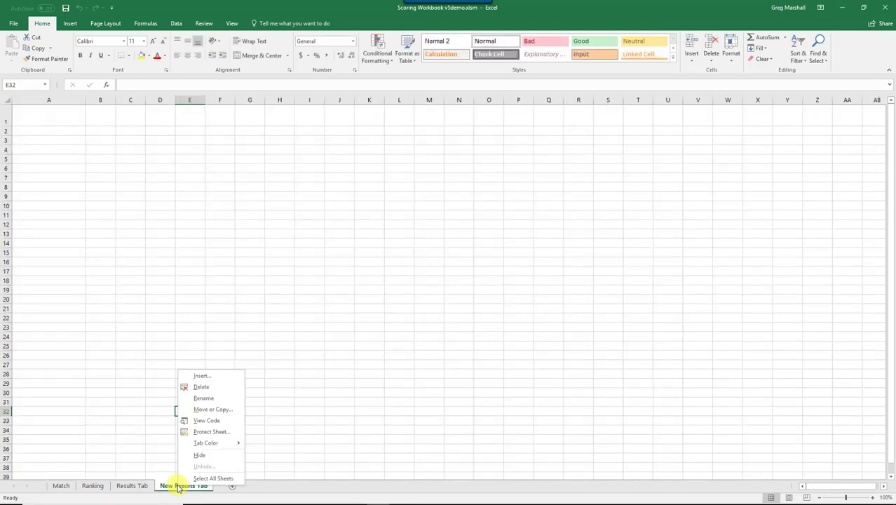
click(191, 398)
text(Match)
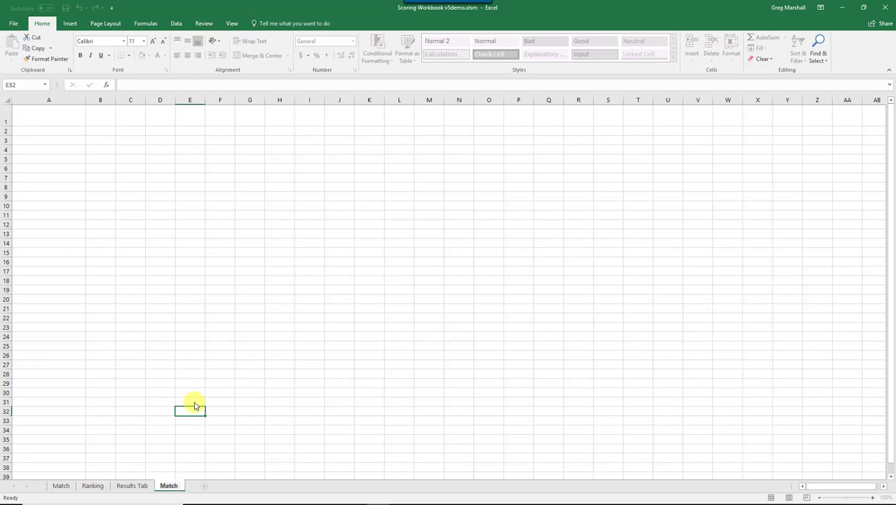
text( #2)
key(Return)
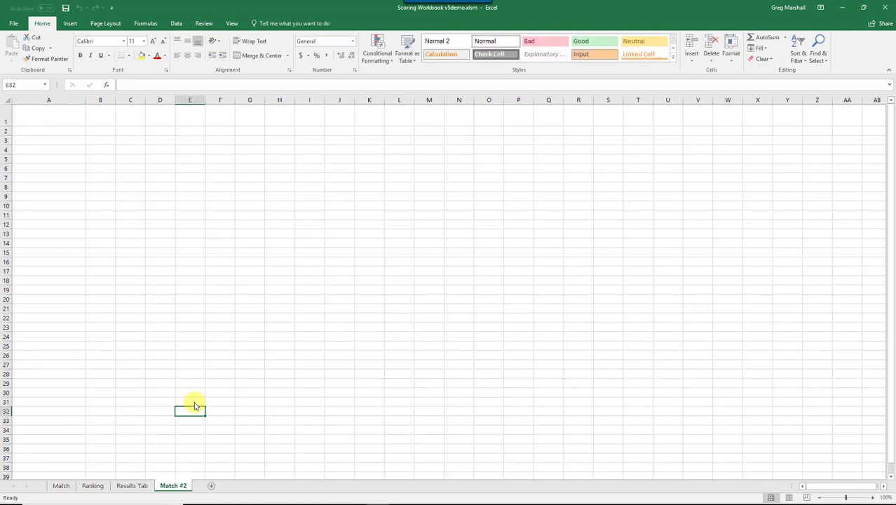
click(59, 486)
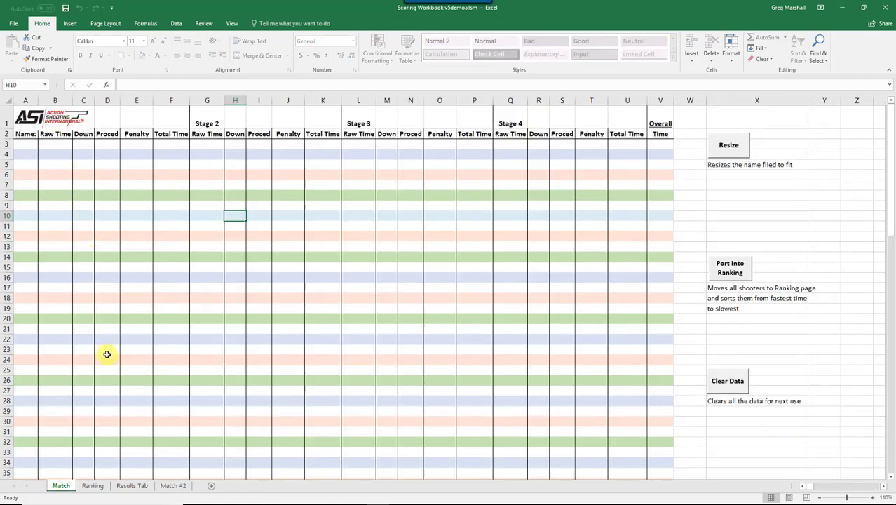
click(127, 489)
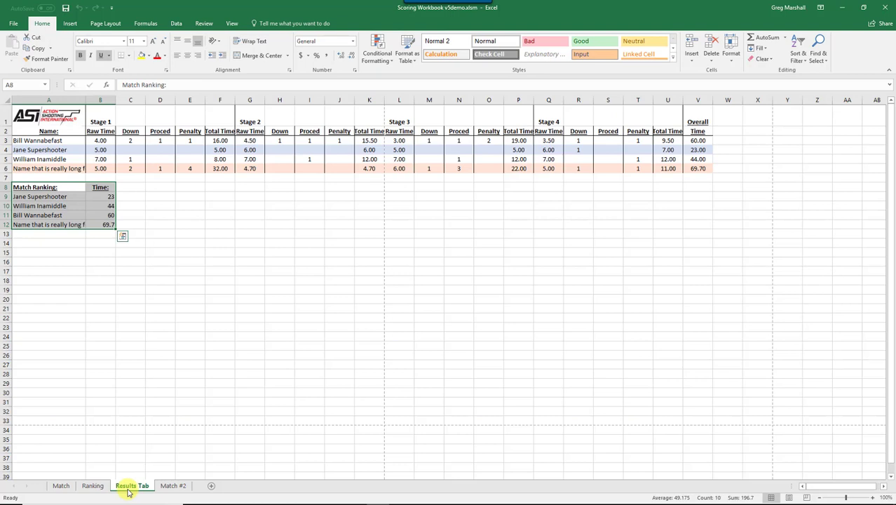
click(173, 487)
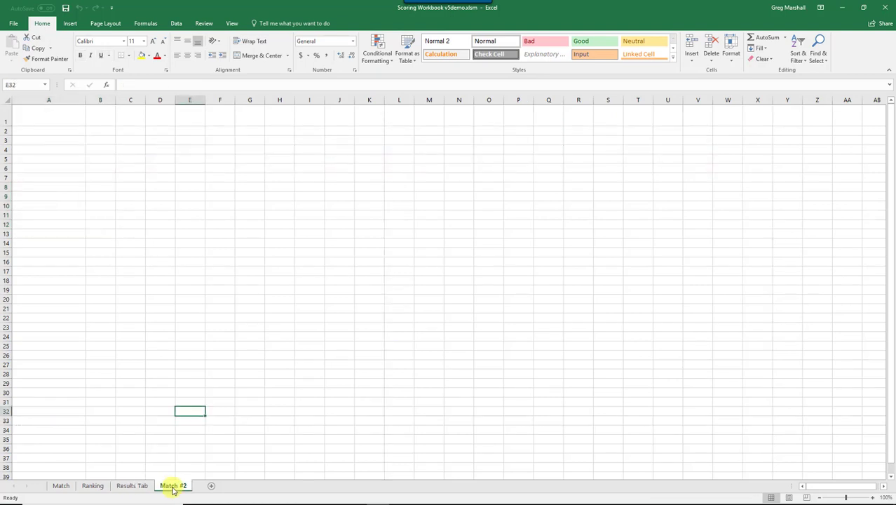